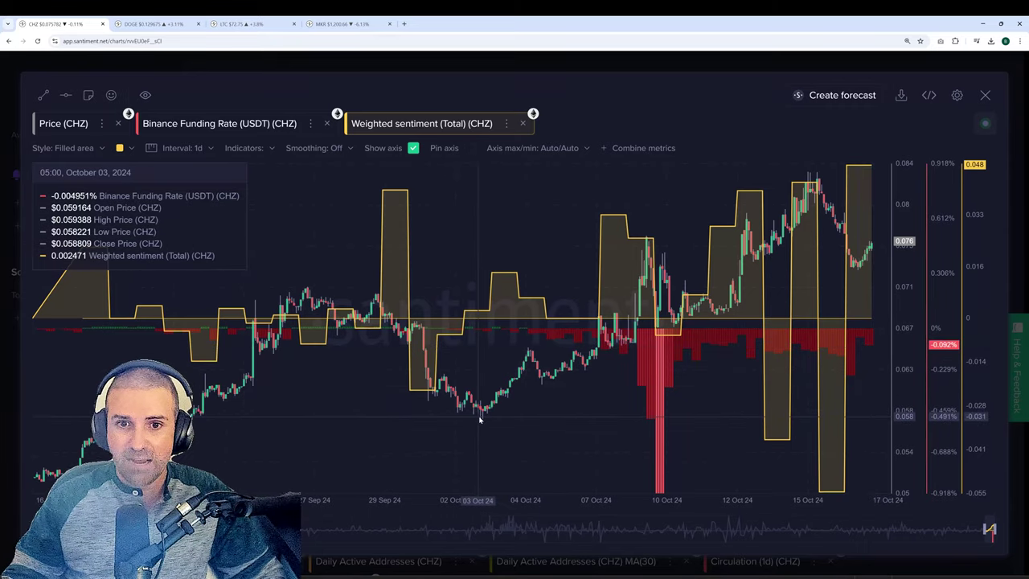
Measure the CHZ price change from October 3 to October 17, 2024, and examine the Binance funding rate and weighted sentiment
mouse_move(483, 416)
left_mouse_down()
mouse_move(729, 383)
mouse_move(598, 412)
mouse_move(659, 407)
mouse_move(874, 360)
left_mouse_up()
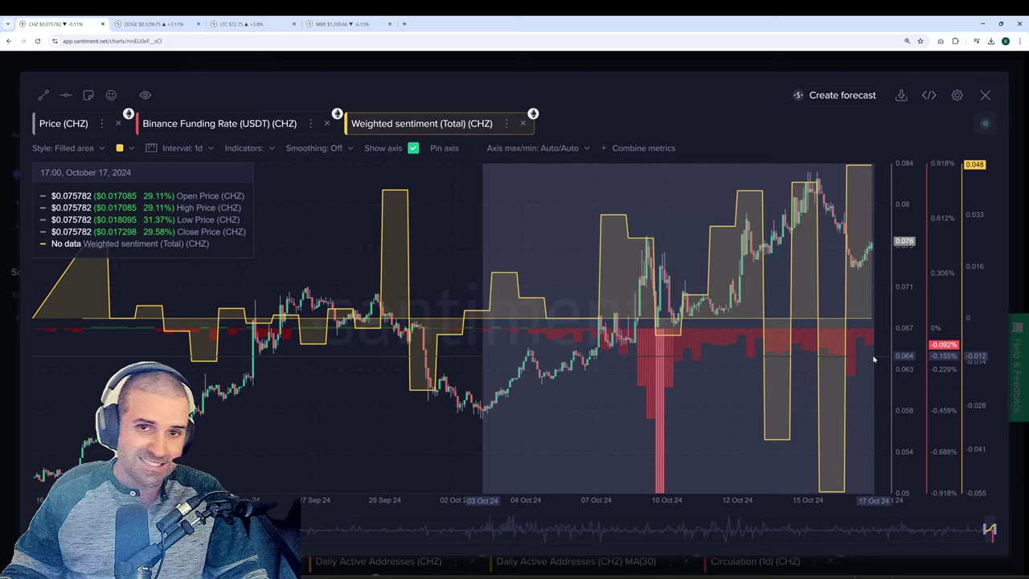
left_click(873, 359)
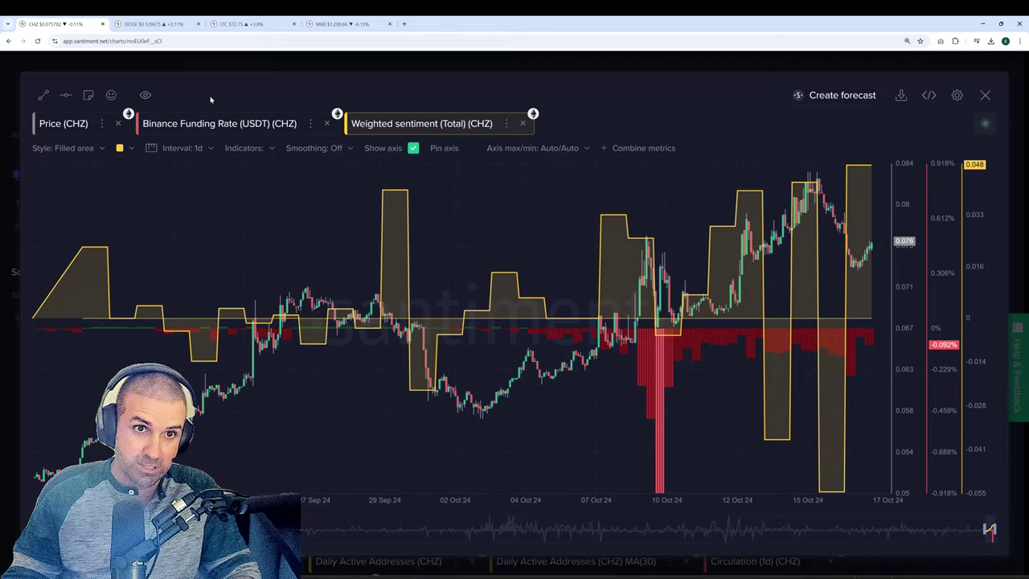
left_click(219, 123)
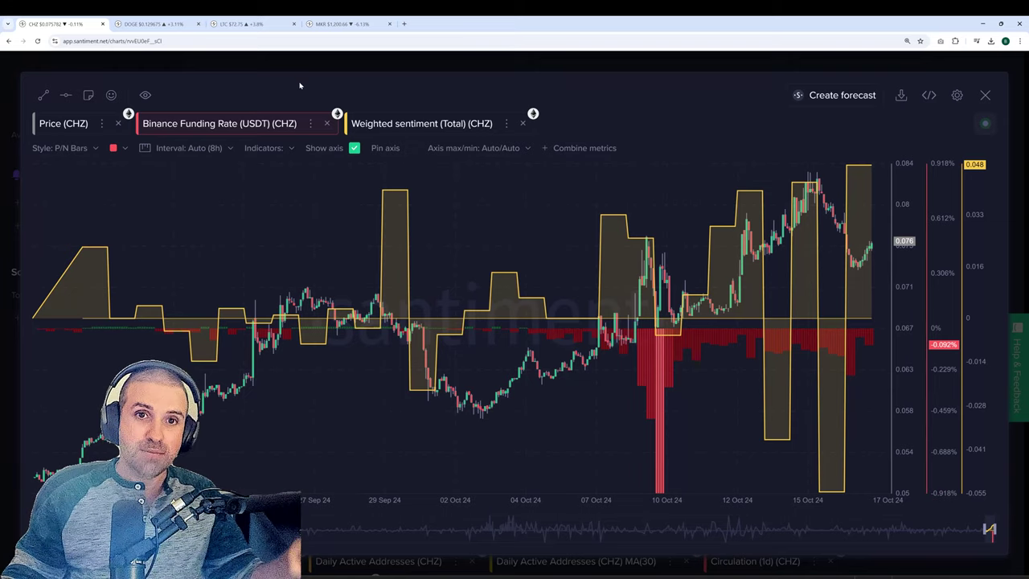
left_click(462, 124)
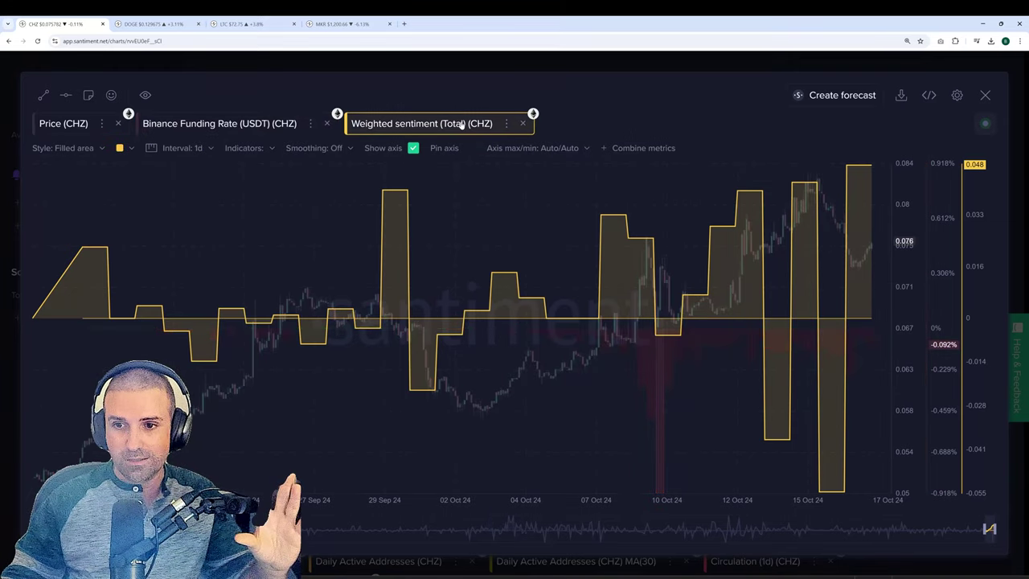
mouse_move(858, 165)
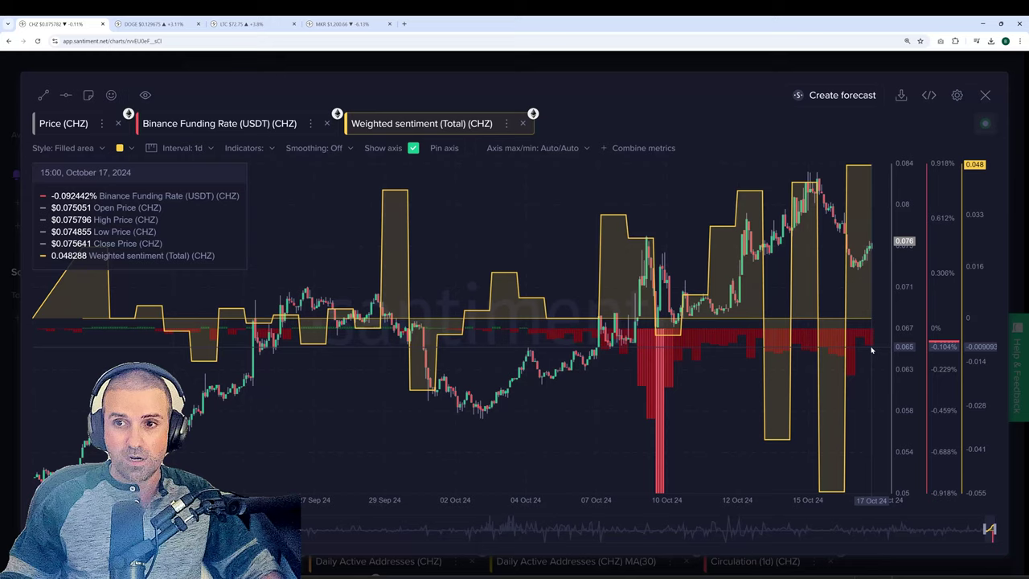
Switch to the DOGE chart, measure the price change from October 10 to October 17, 2024, and examine its Circulation (1d) metric
left_click(153, 23)
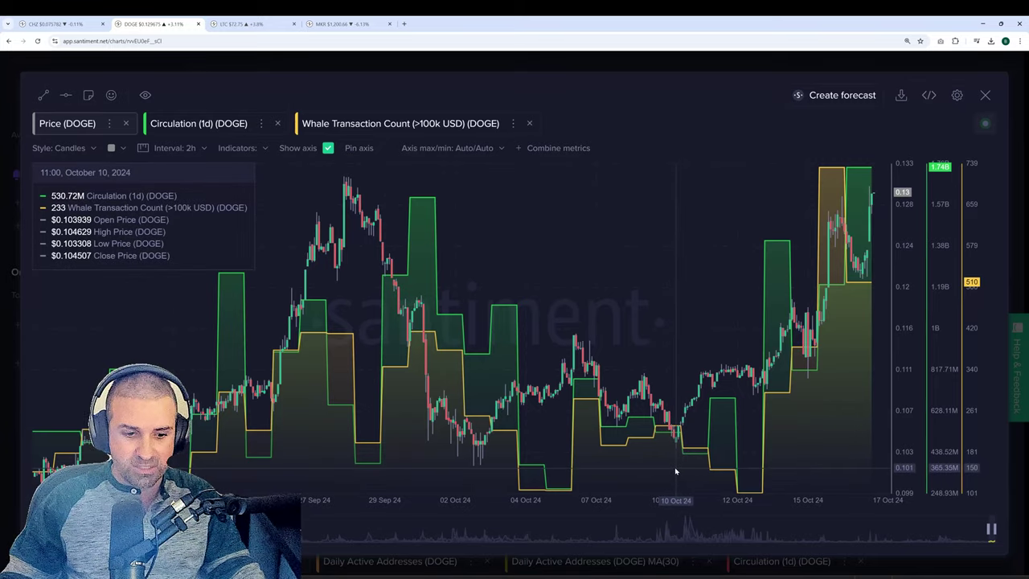
left_click_drag(675, 471, 885, 448)
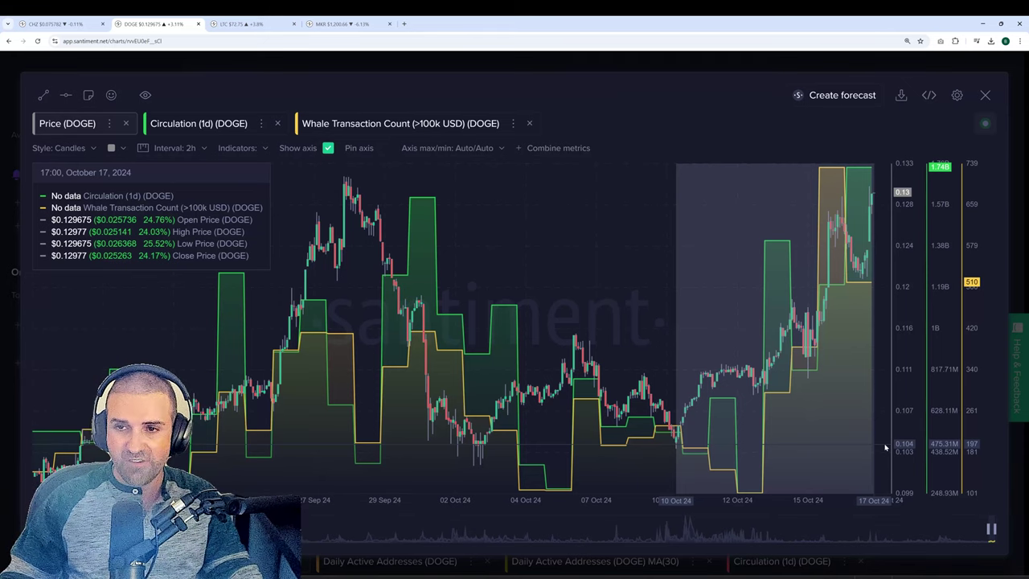
left_click_drag(885, 448, 883, 444)
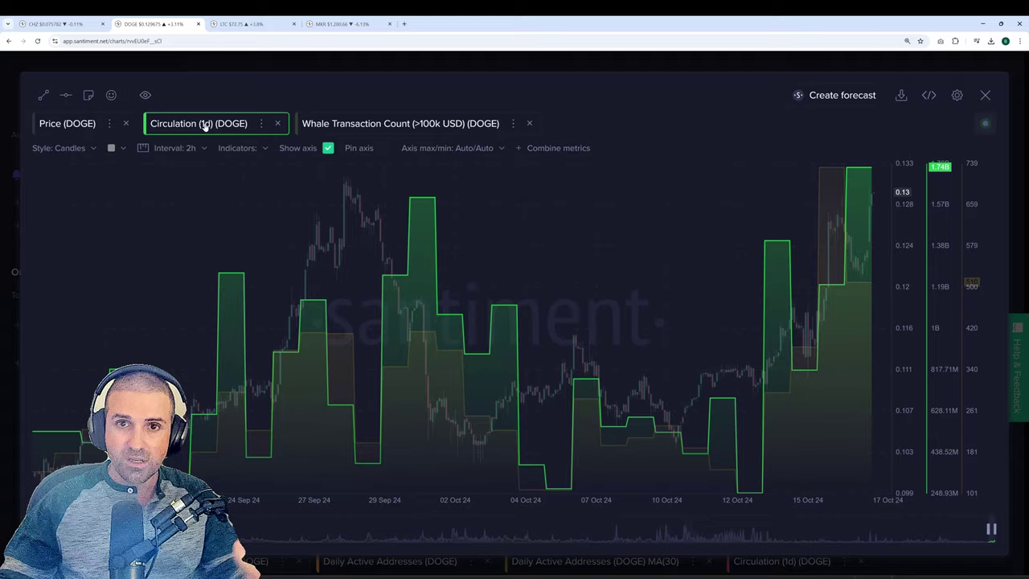
left_click(205, 127)
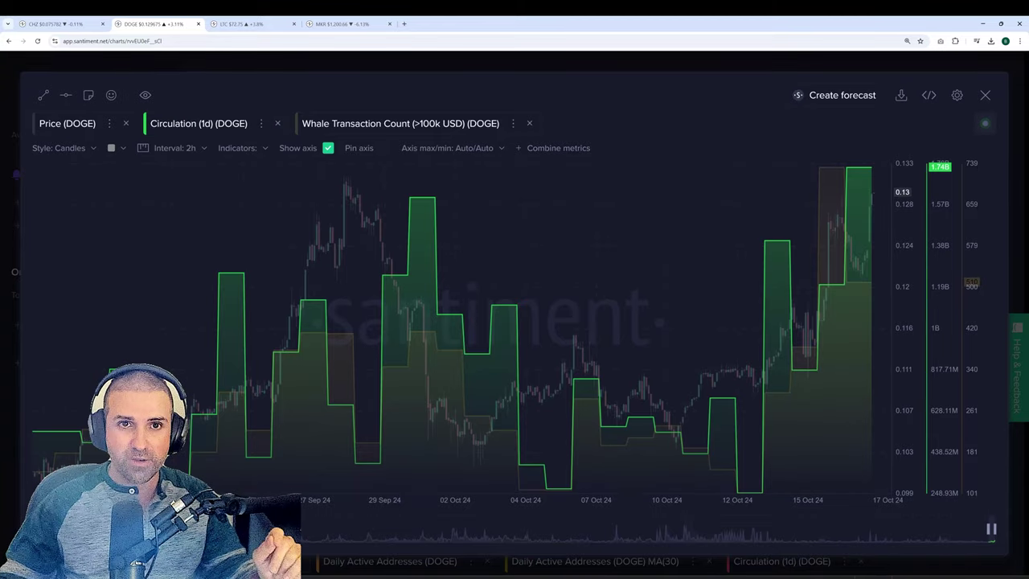
Set the DOGE chart's date range to the last 3 months and examine the whale transaction count in full-screen view
key("Escape")
left_click(831, 96)
left_click(936, 199)
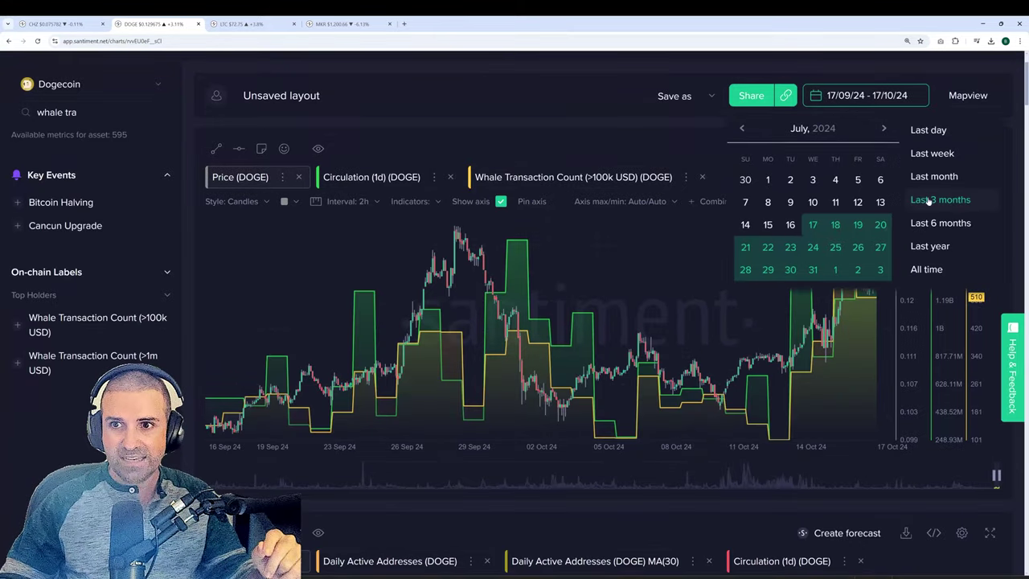
left_click(550, 129)
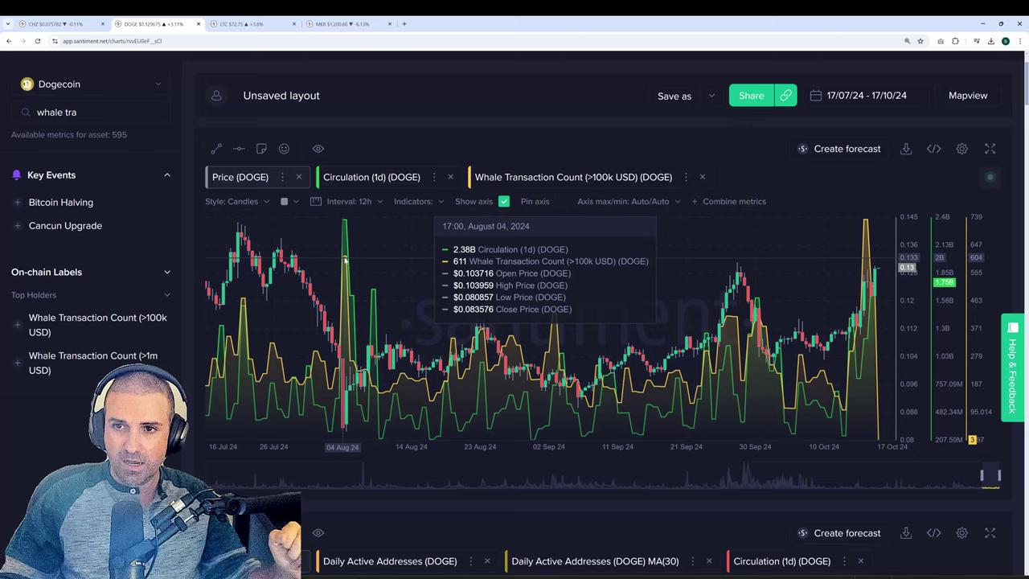
left_click(990, 150)
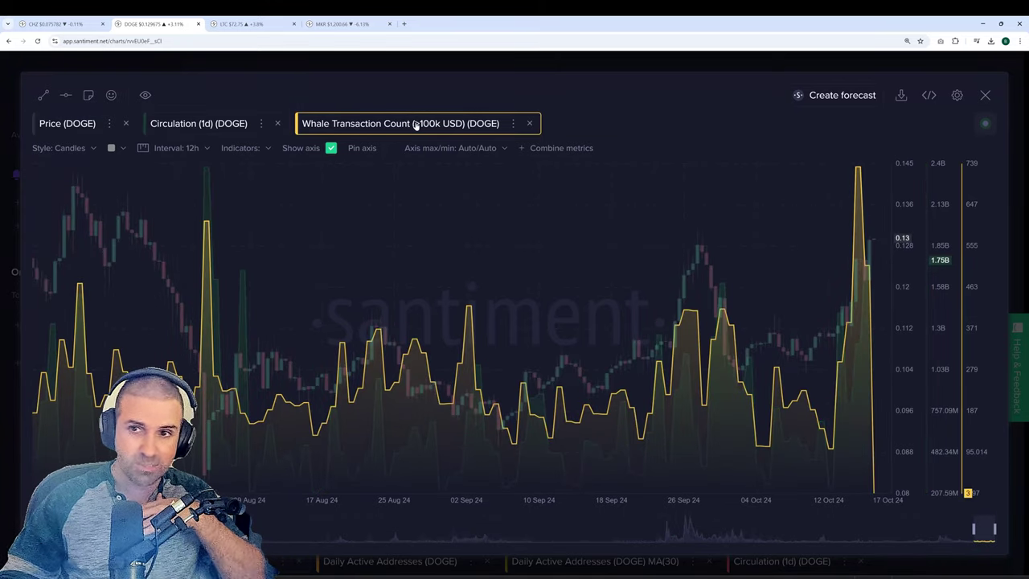
mouse_move(860, 168)
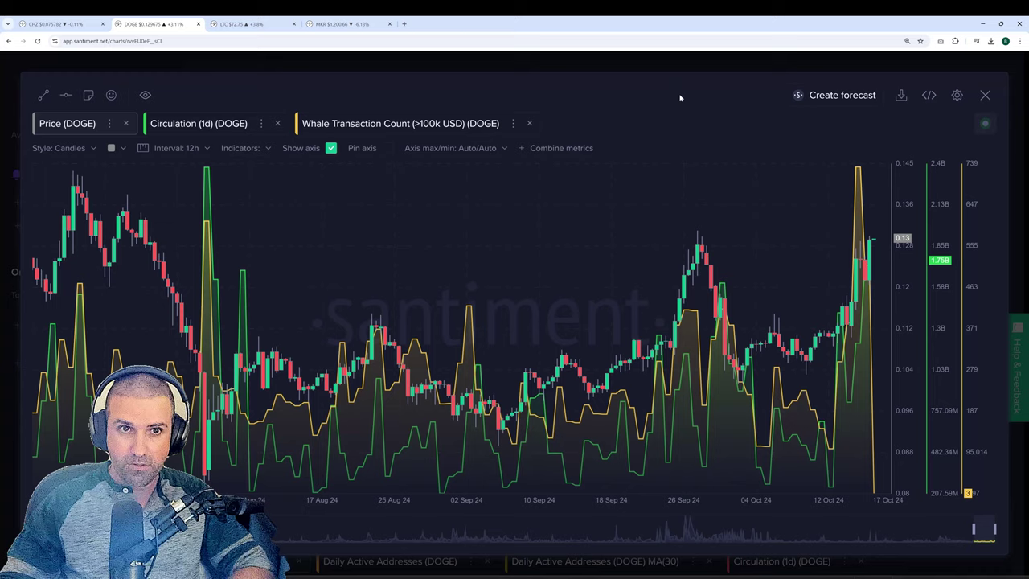
Open the Litecoin chart in full-screen view and set the Social Dominance interval to 1 day
key("ctrl+Tab")
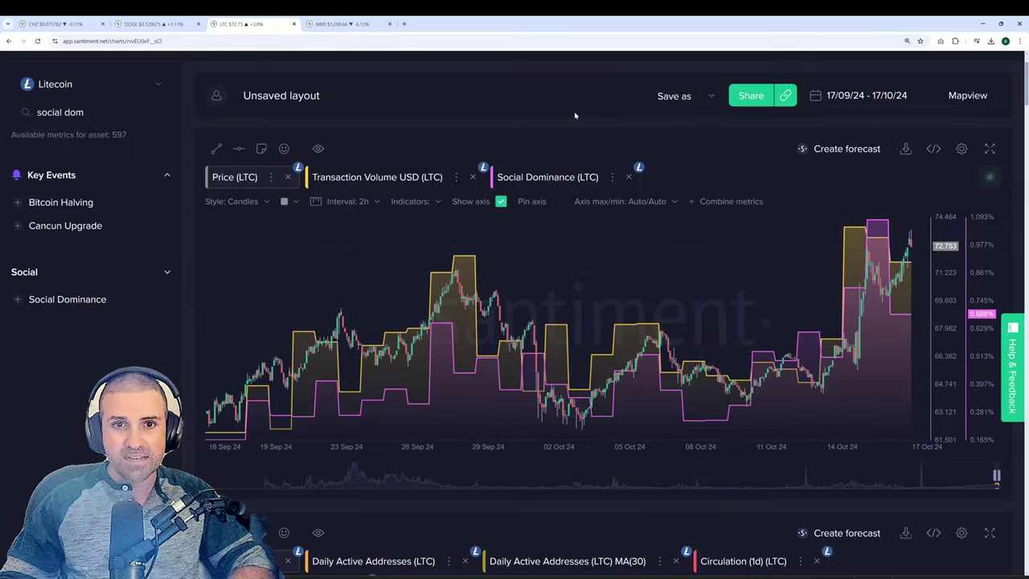
left_click(989, 149)
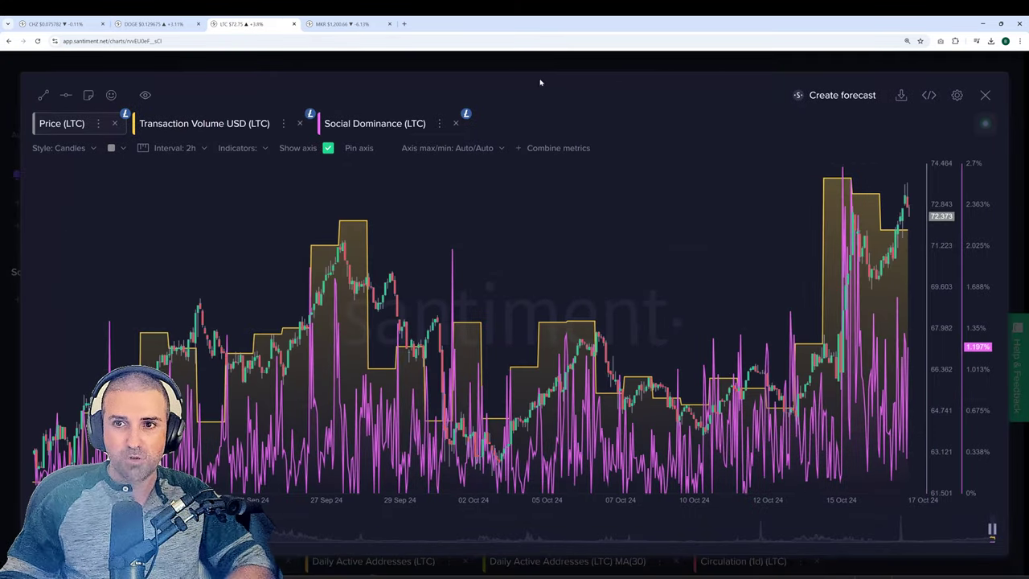
left_click(354, 124)
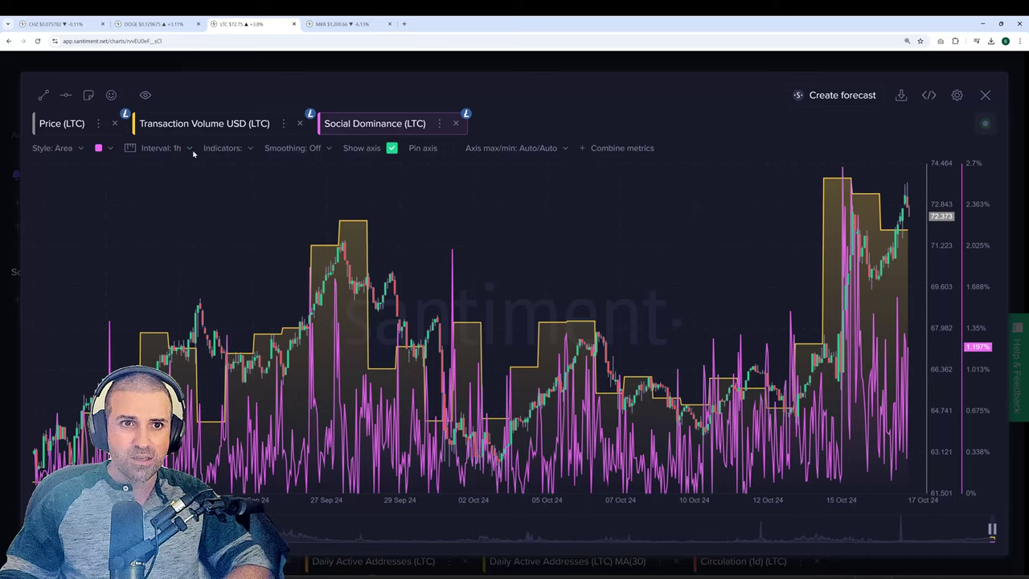
left_click(174, 153)
scroll(160, 213, "down", 2)
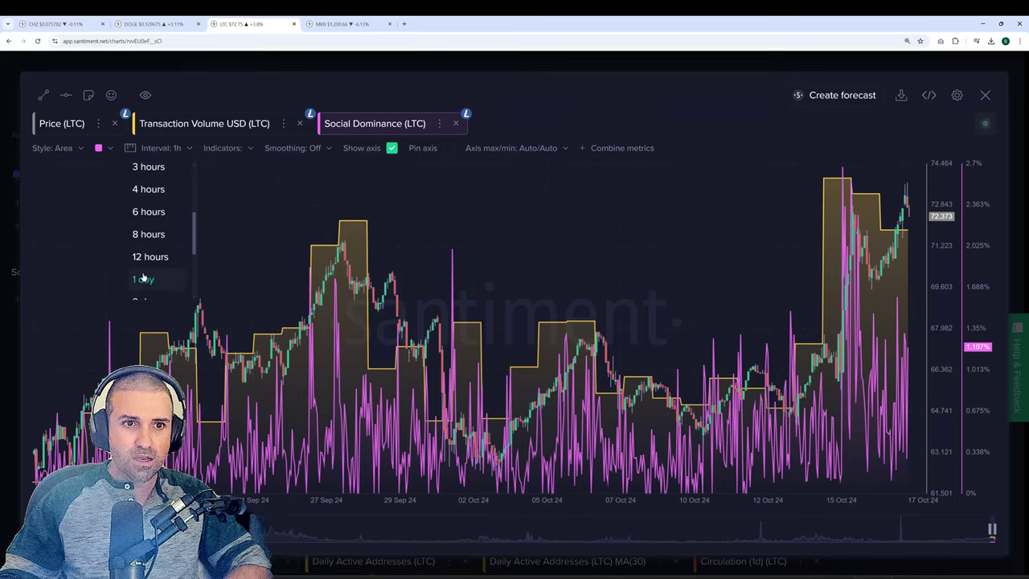
left_click(143, 278)
left_click(306, 130)
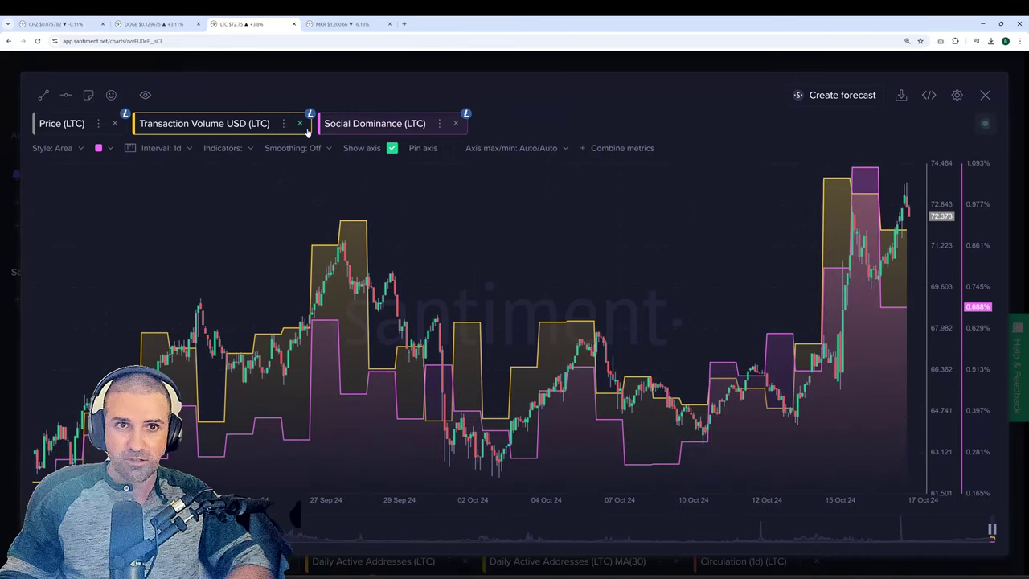
Set the Litecoin chart's date range to the last year and return to full-screen view
left_click(610, 70)
left_click(859, 97)
left_click(914, 246)
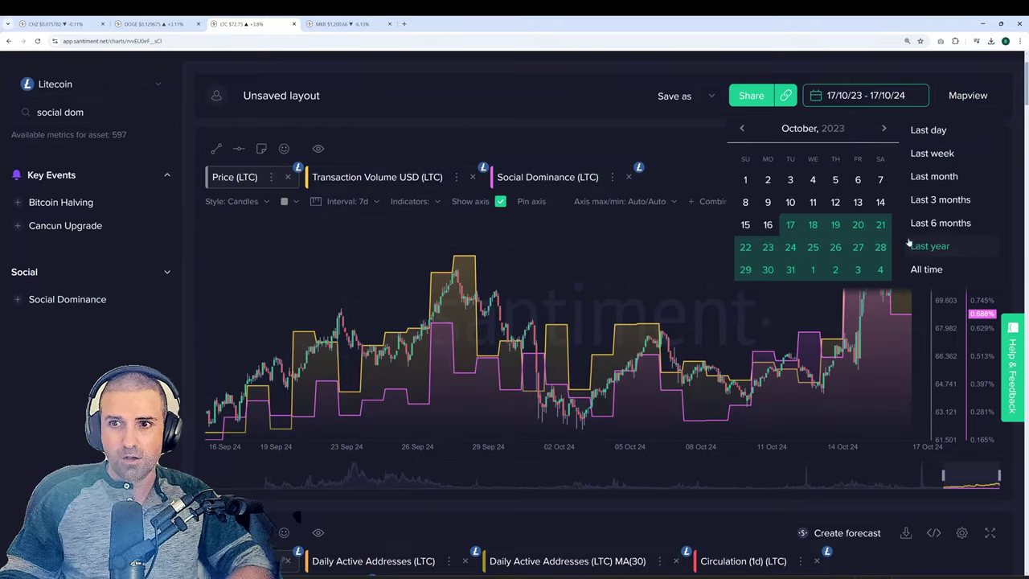
left_click(989, 147)
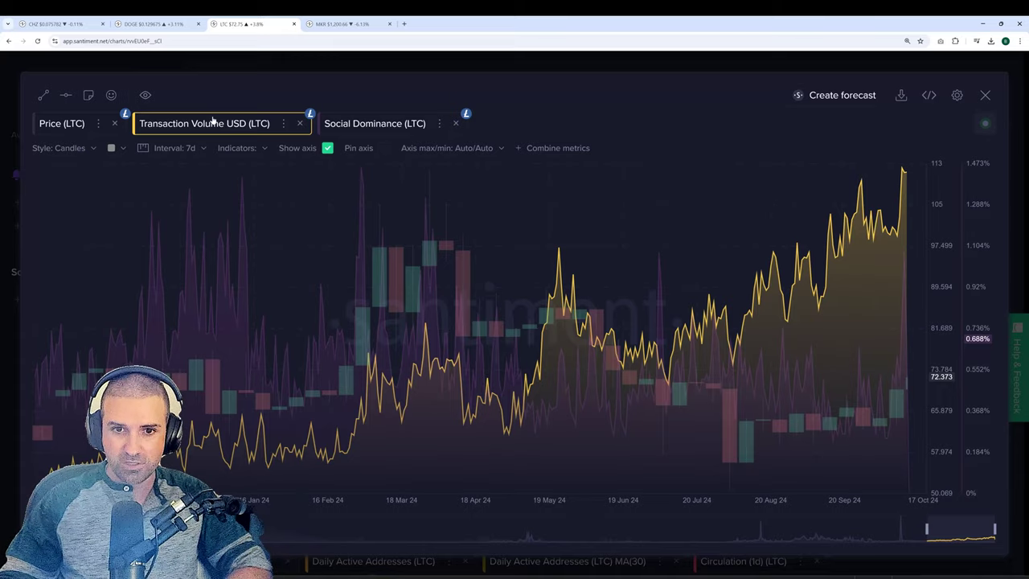
Draw a rising trend line across the Litecoin chart from October 2023 to the October 2024 transaction volume peak, and leave full-screen view
left_click(44, 95)
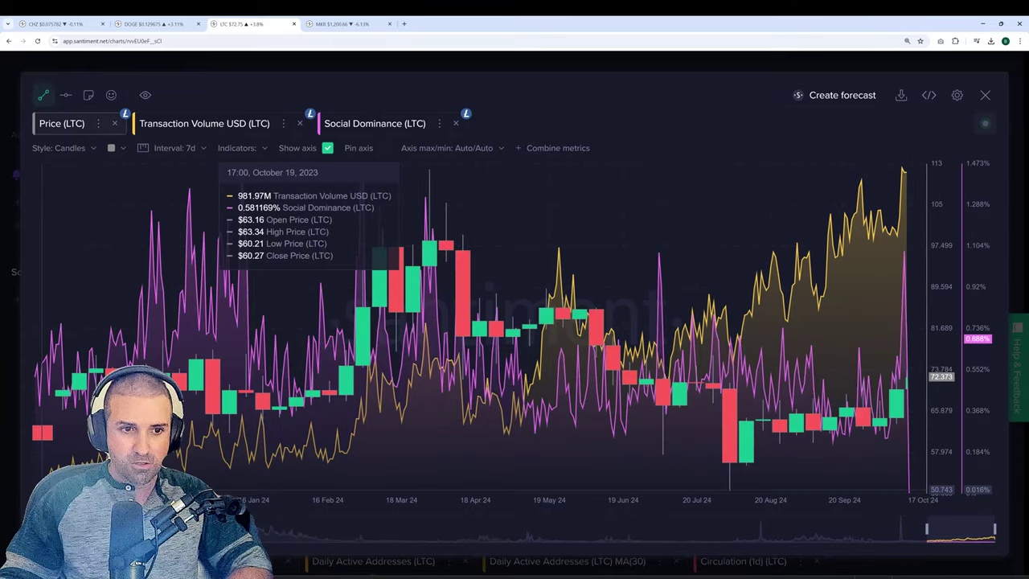
mouse_move(39, 489)
left_mouse_down()
mouse_move(541, 354)
mouse_move(906, 174)
left_mouse_up()
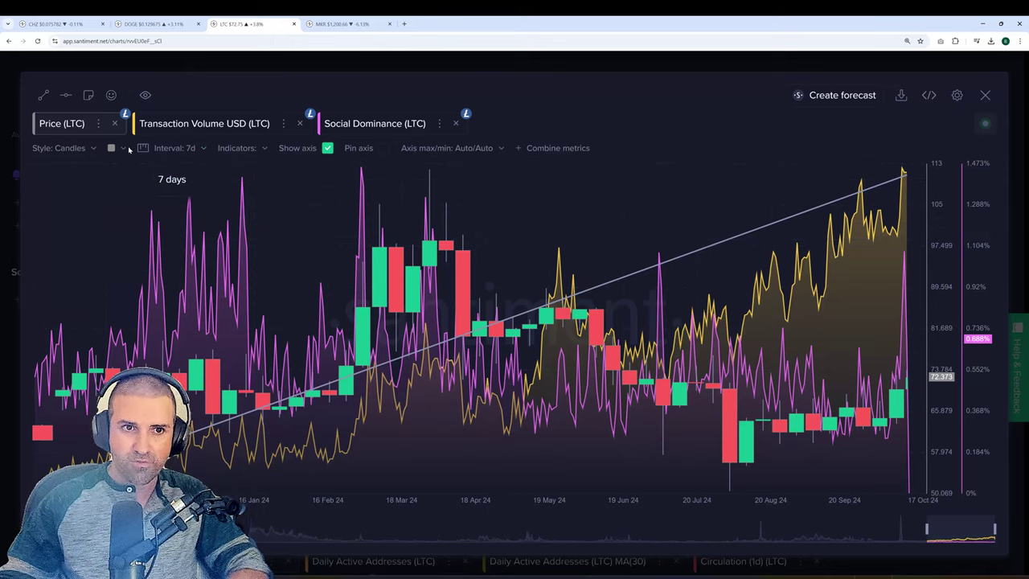
key("Escape")
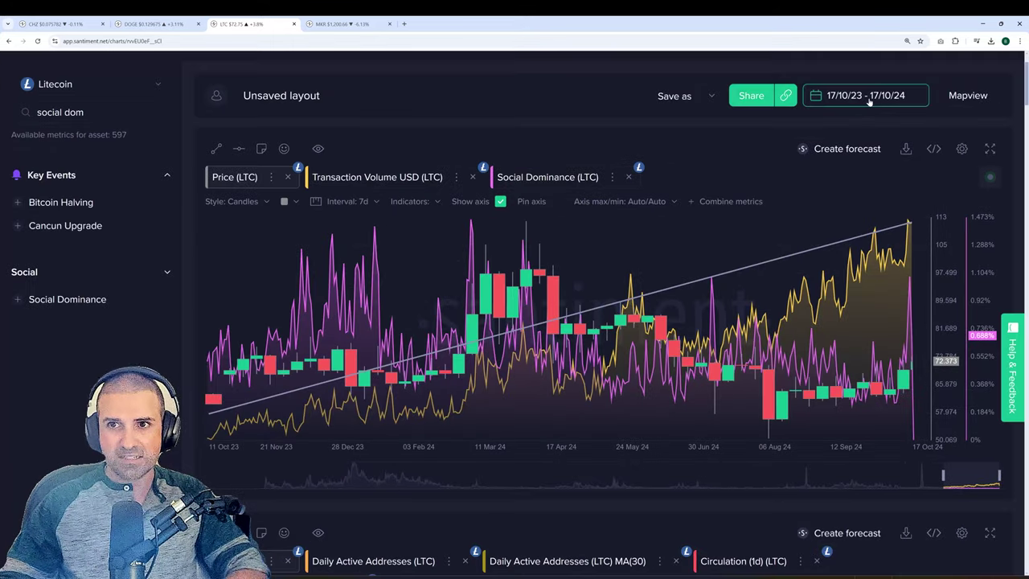
Set the Litecoin chart's date range to the last month and the price candle interval to 2 hours
left_click(868, 100)
left_click(924, 177)
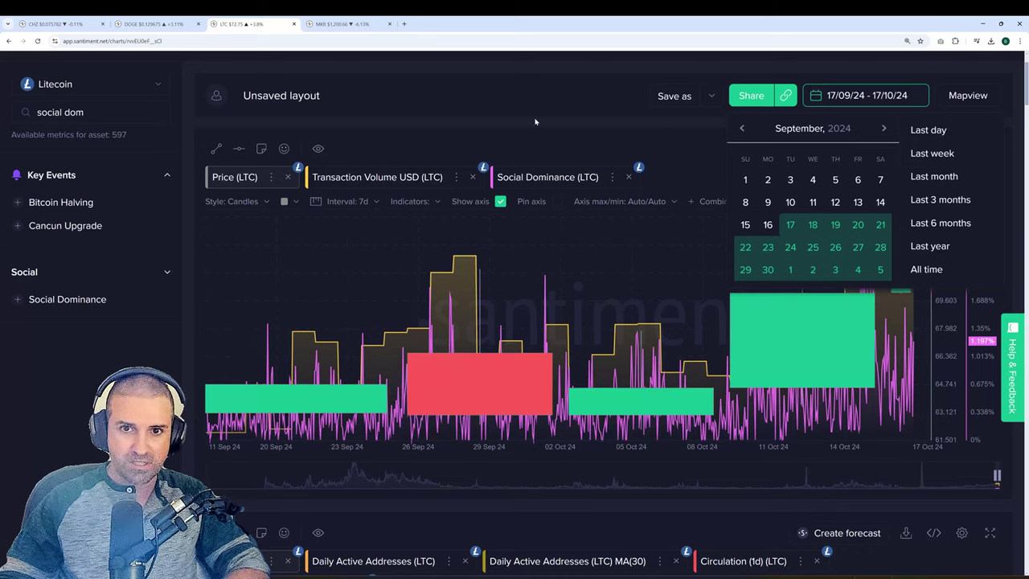
left_click(536, 122)
left_click(331, 202)
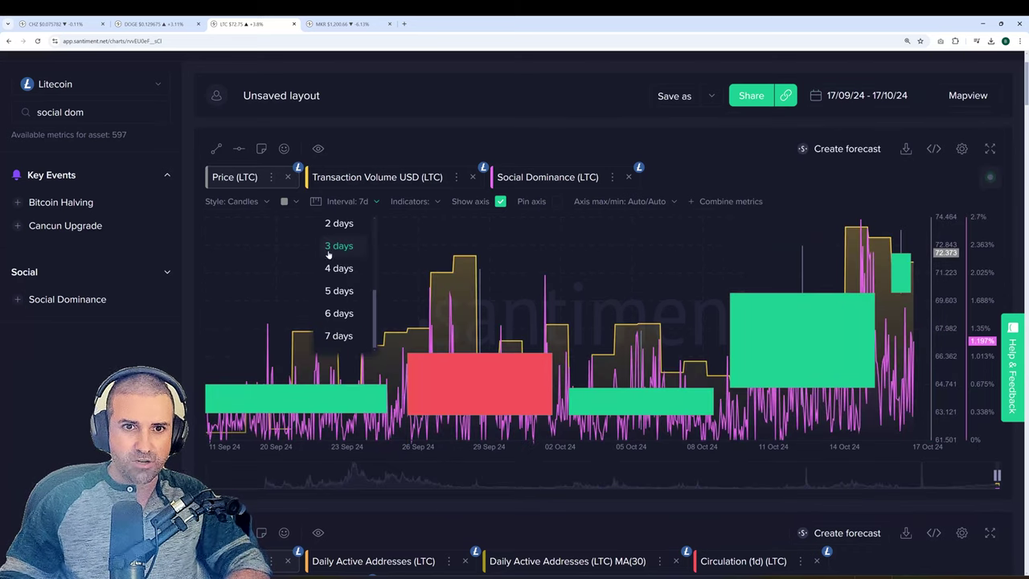
scroll(338, 245, "up", 3)
left_click(341, 232)
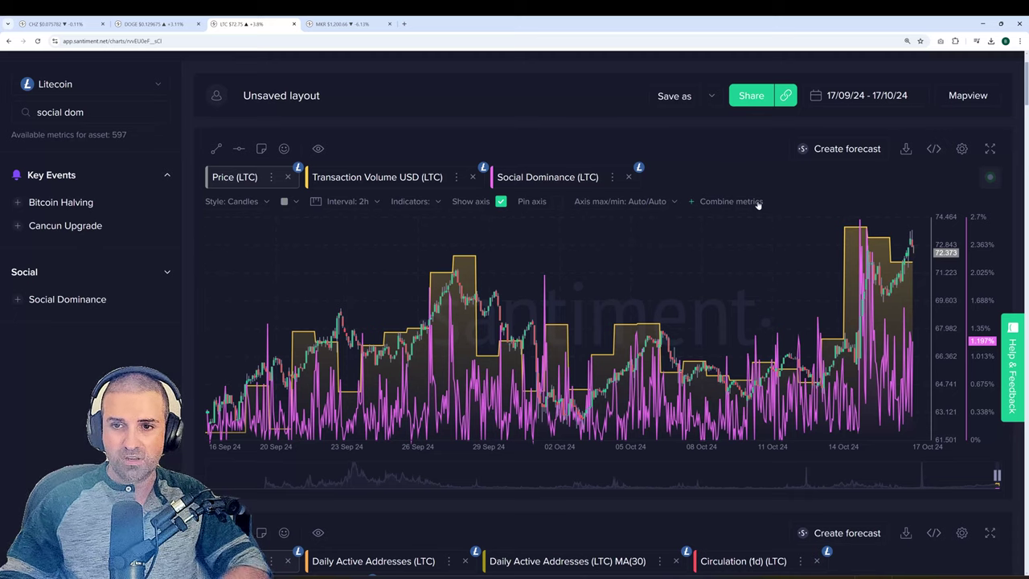
Measure the Litecoin price change from October 13 to October 17, 2024
mouse_move(845, 402)
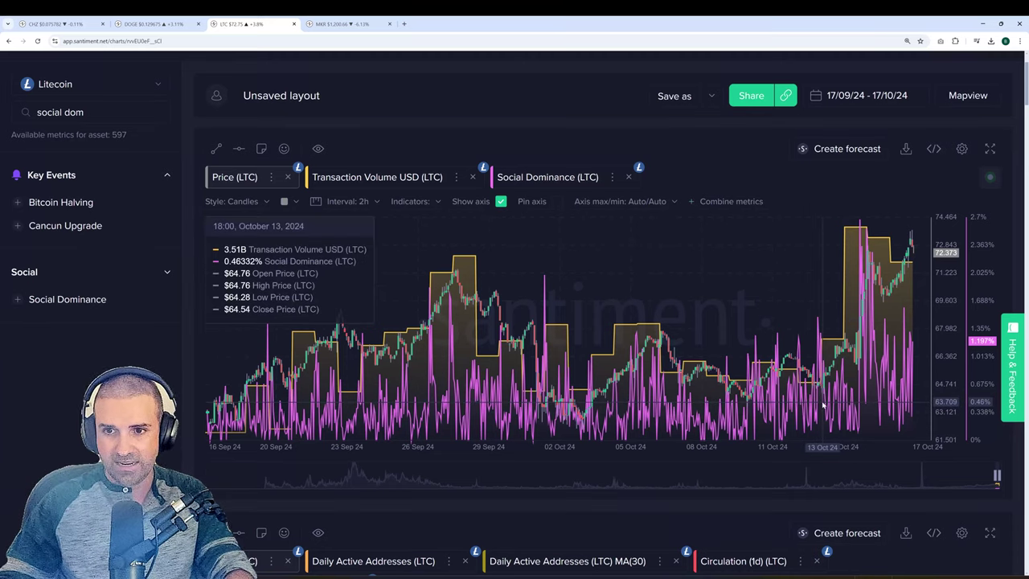
left_click_drag(844, 401, 922, 374)
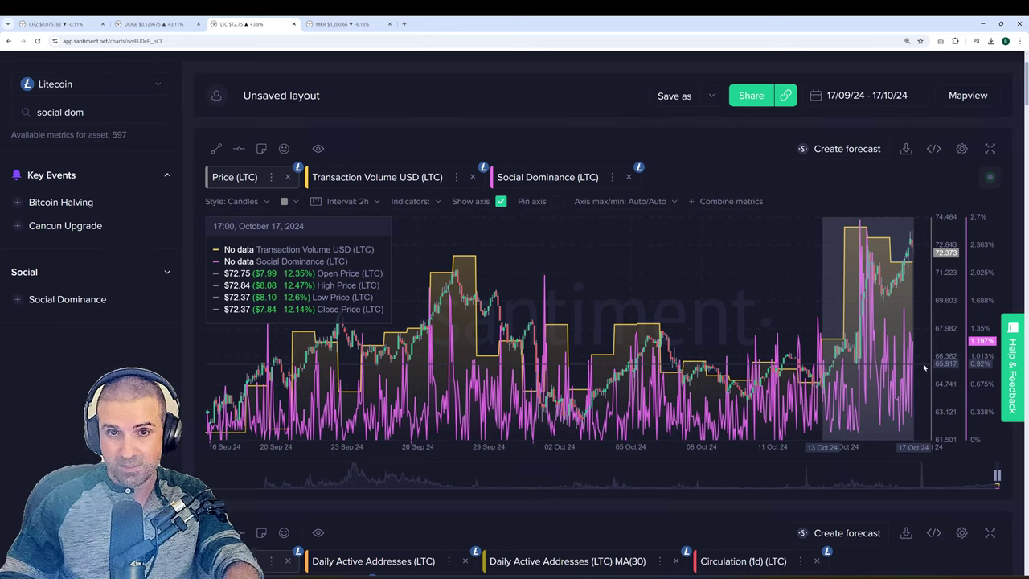
left_click_drag(924, 367, 815, 304)
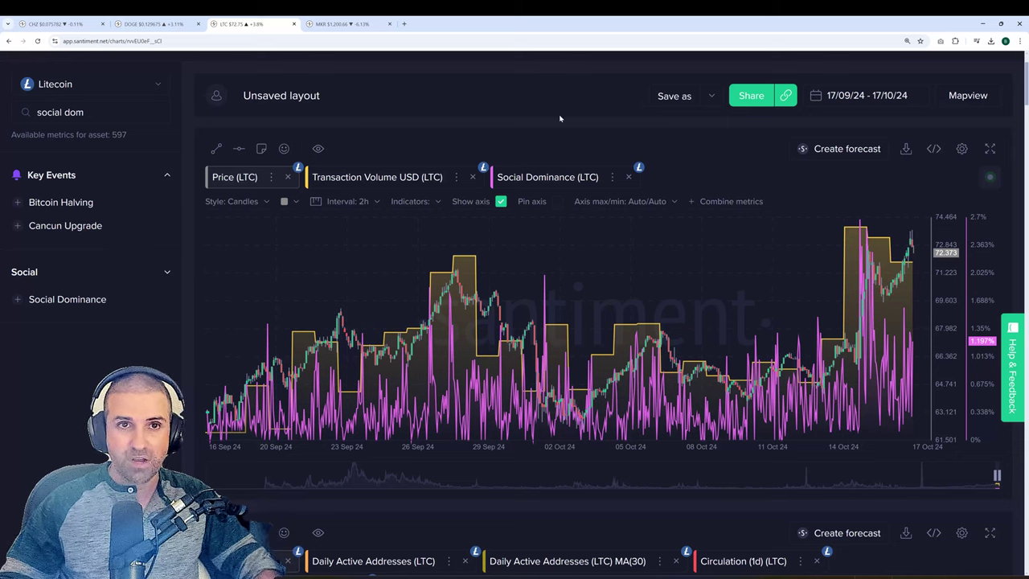
Switch to the MKR chart and measure the price change from September 27 to October 17, 2024
left_click(376, 25)
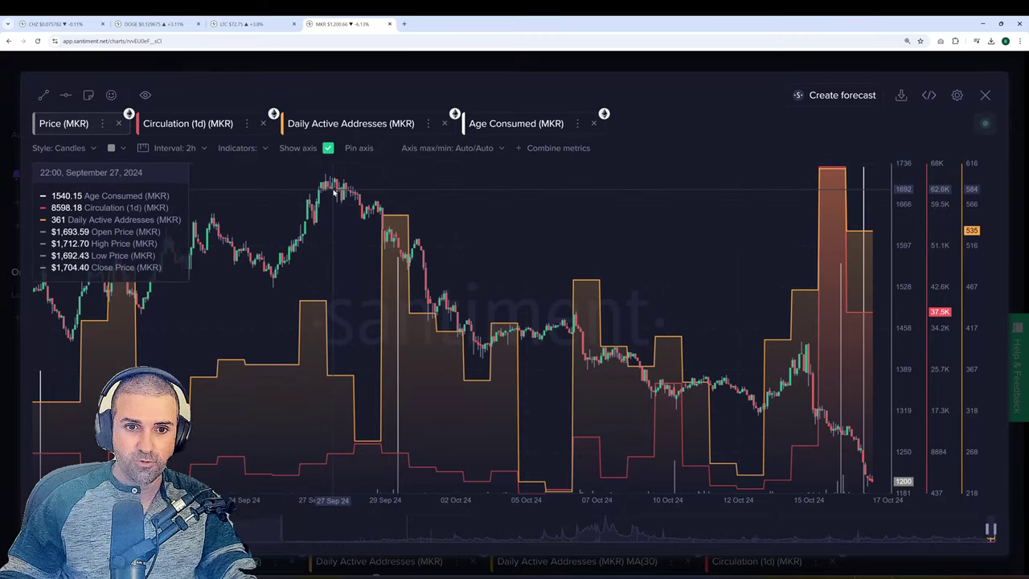
mouse_move(334, 191)
left_mouse_down()
mouse_move(755, 338)
mouse_move(843, 398)
mouse_move(873, 435)
left_mouse_up()
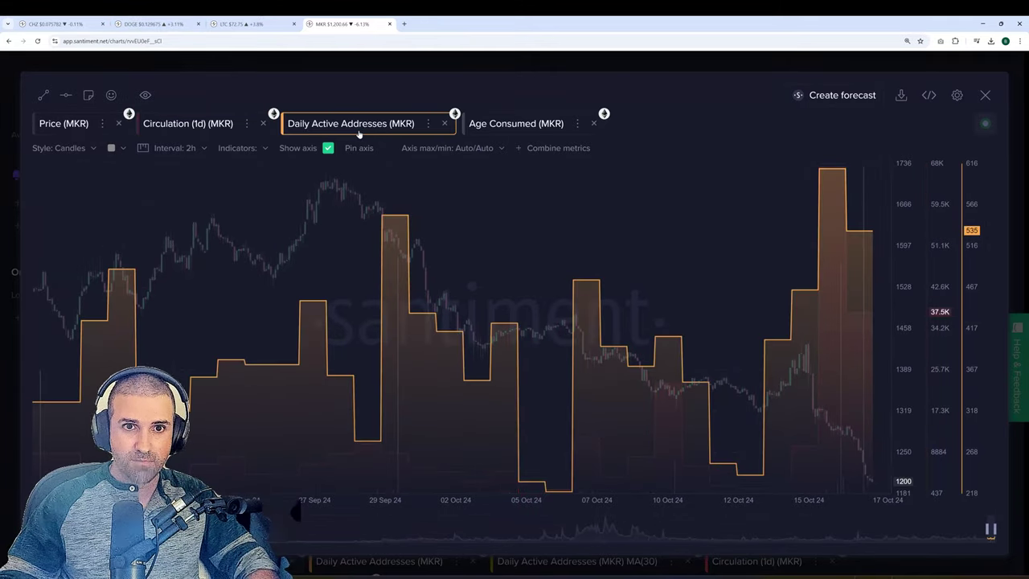
Set the Maker chart's date range to the last 6 months and examine its metrics in full-screen view before returning to the layout
left_click(570, 69)
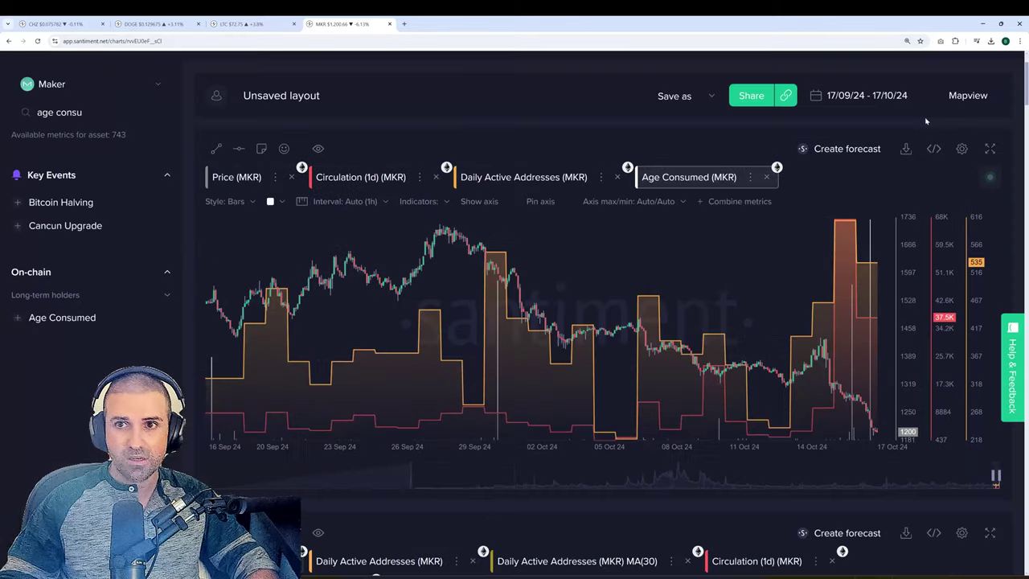
left_click(856, 95)
left_click(872, 222)
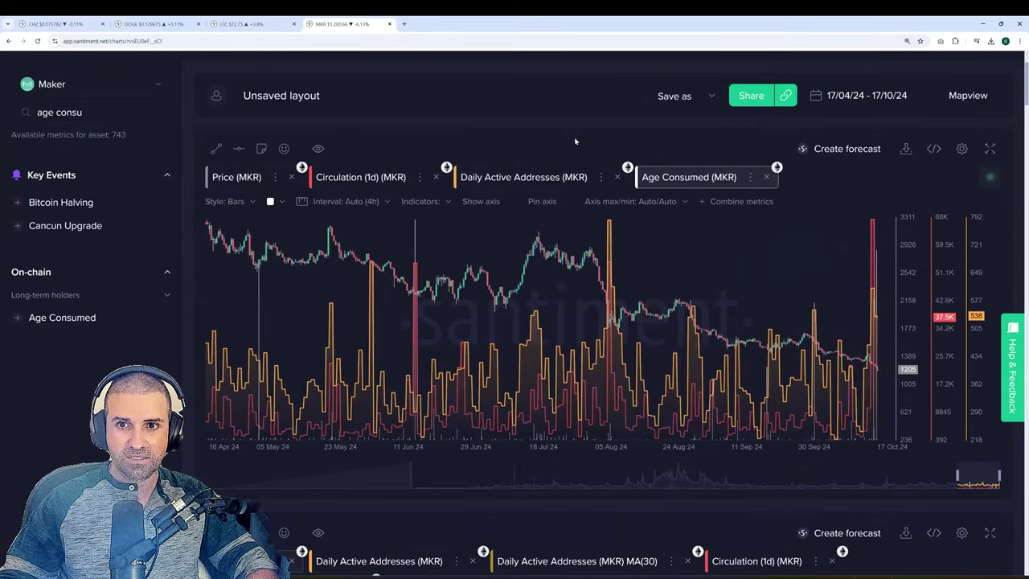
left_click(991, 150)
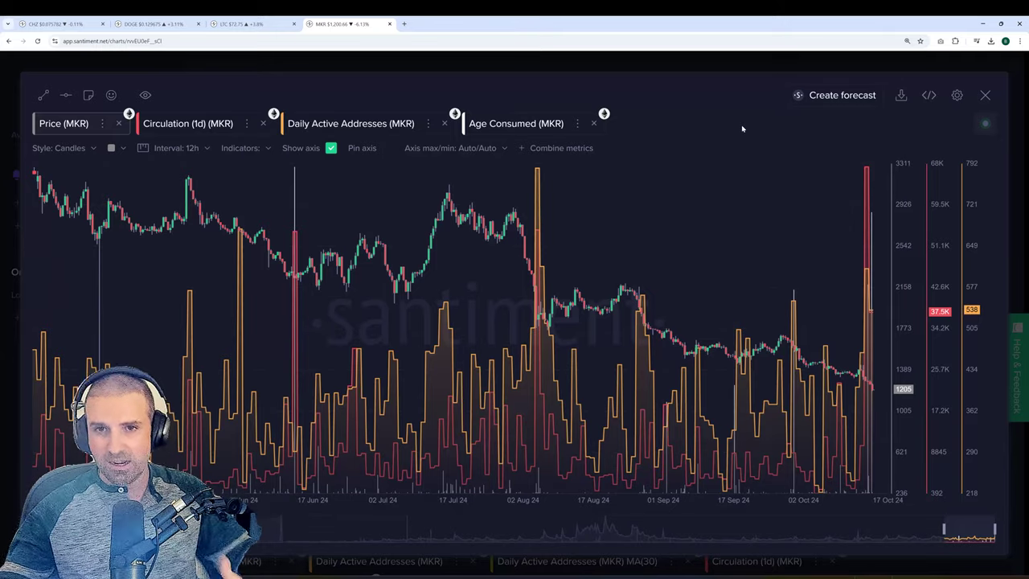
left_click(685, 67)
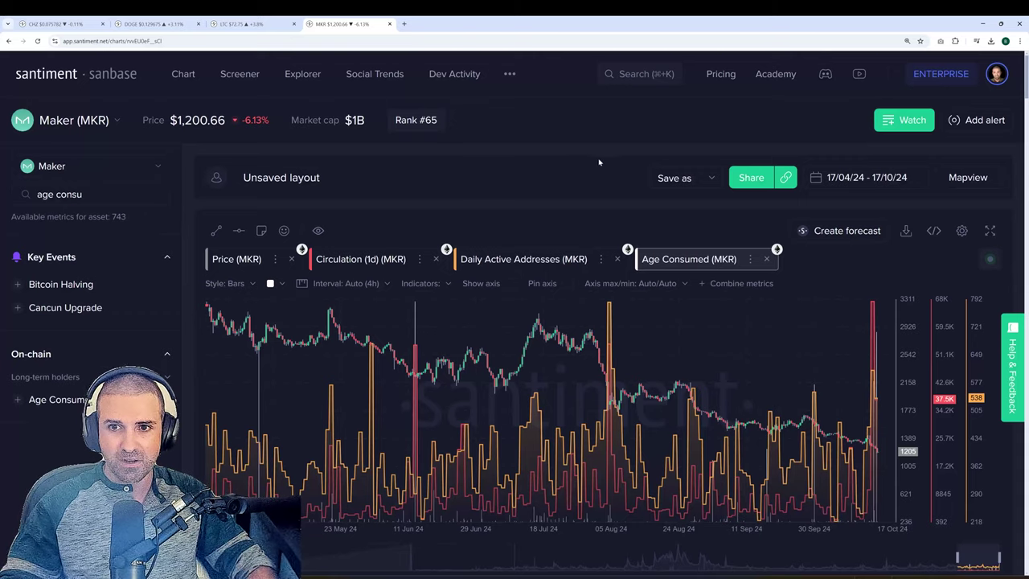
View the Maker chart in full screen, select the Age Consumed metric, and hide Circulation (1d) and Daily Active Addresses
left_click(989, 233)
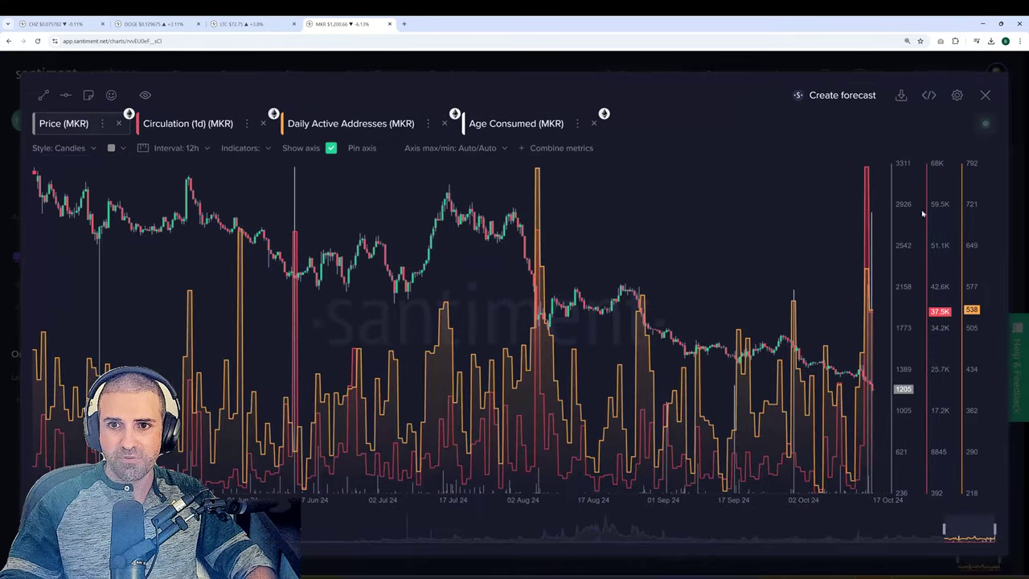
left_click(517, 127)
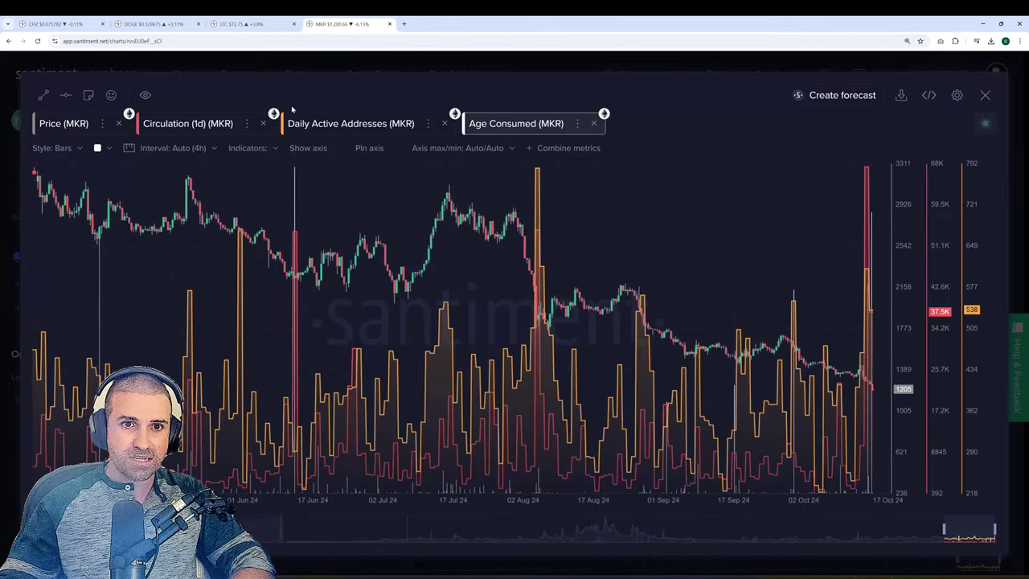
left_click(197, 127)
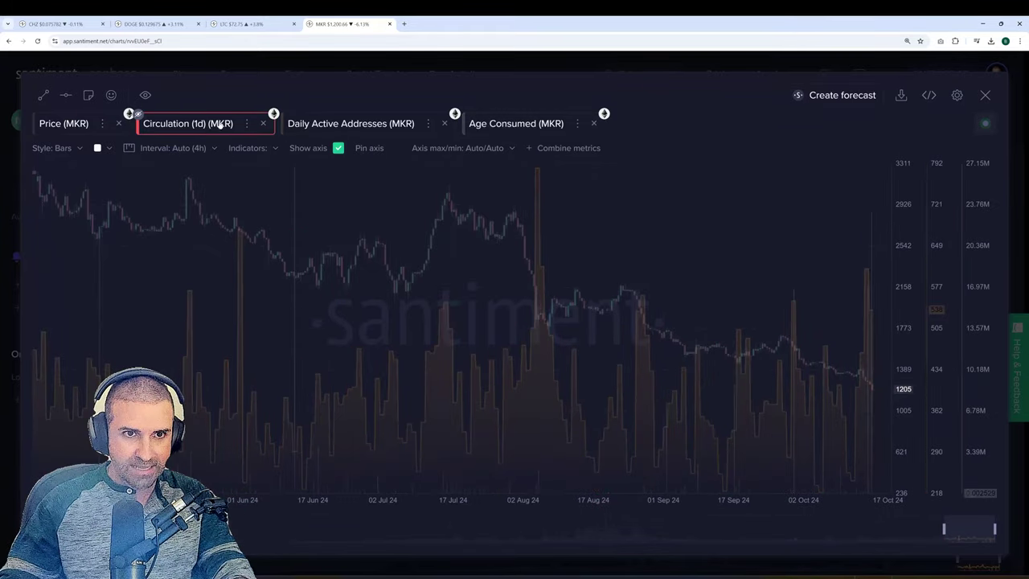
left_click(346, 122)
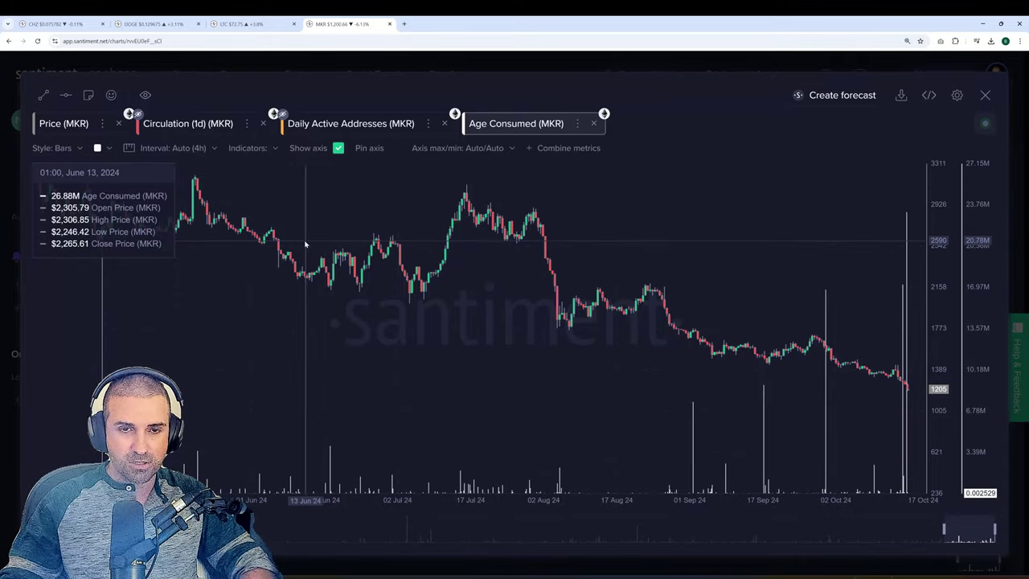
Measure the Maker price changes following the Age Consumed spikes, from June 13 to mid-July 2024 and from May 1 to about May 21, 2024
left_click_drag(306, 243, 468, 218)
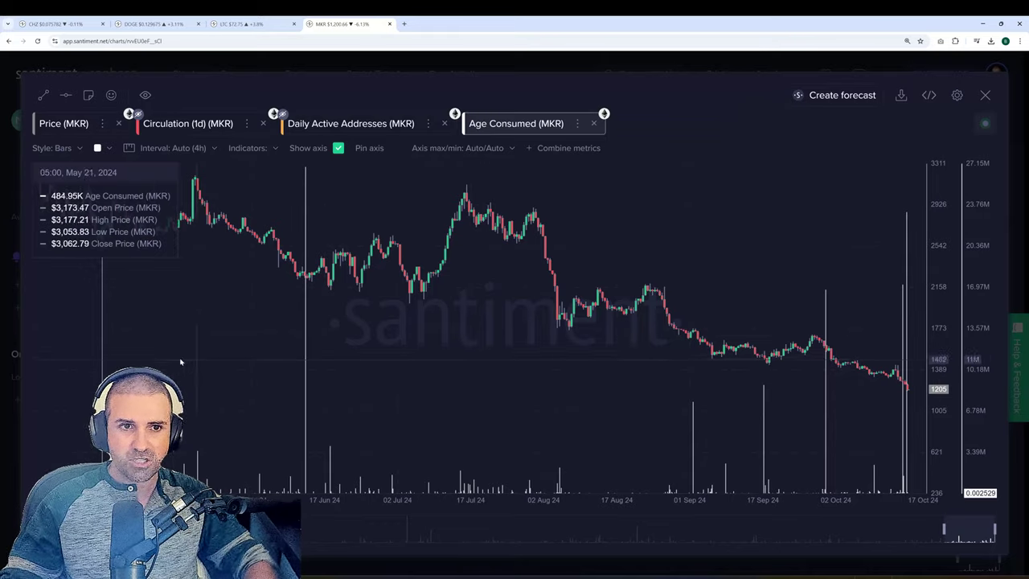
mouse_move(103, 328)
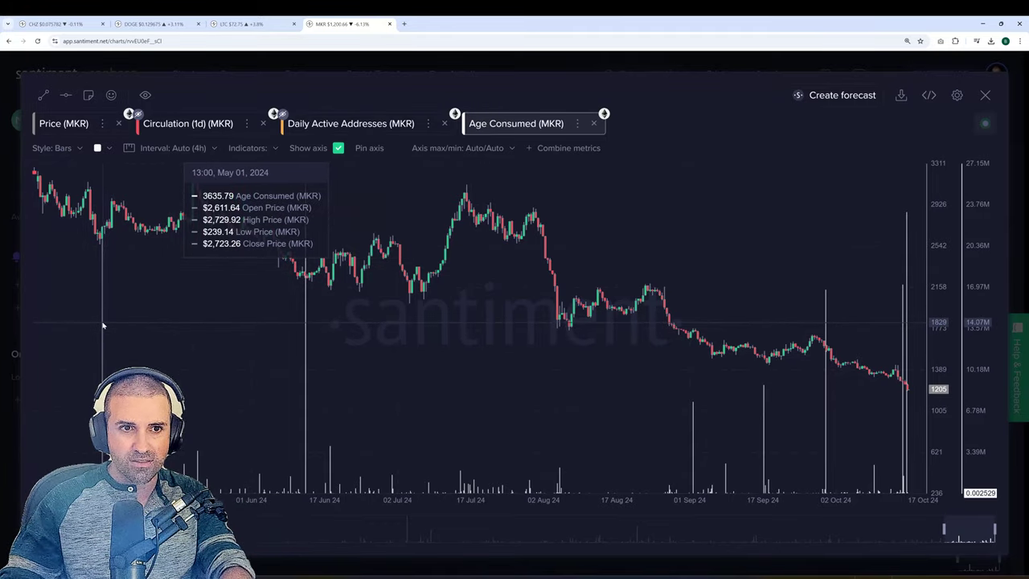
mouse_move(103, 325)
left_mouse_down()
mouse_move(145, 316)
mouse_move(113, 310)
mouse_move(195, 267)
left_mouse_up()
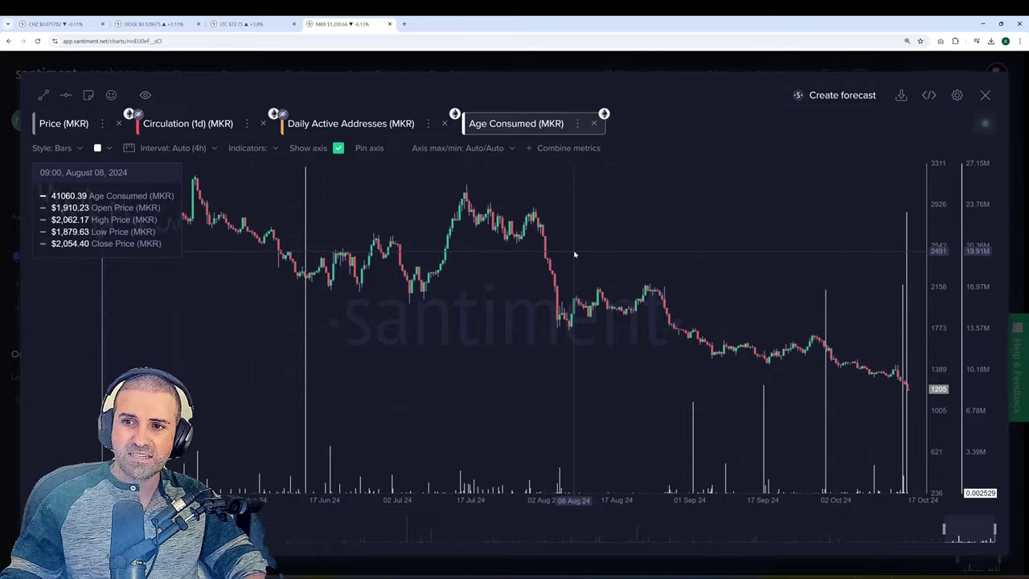